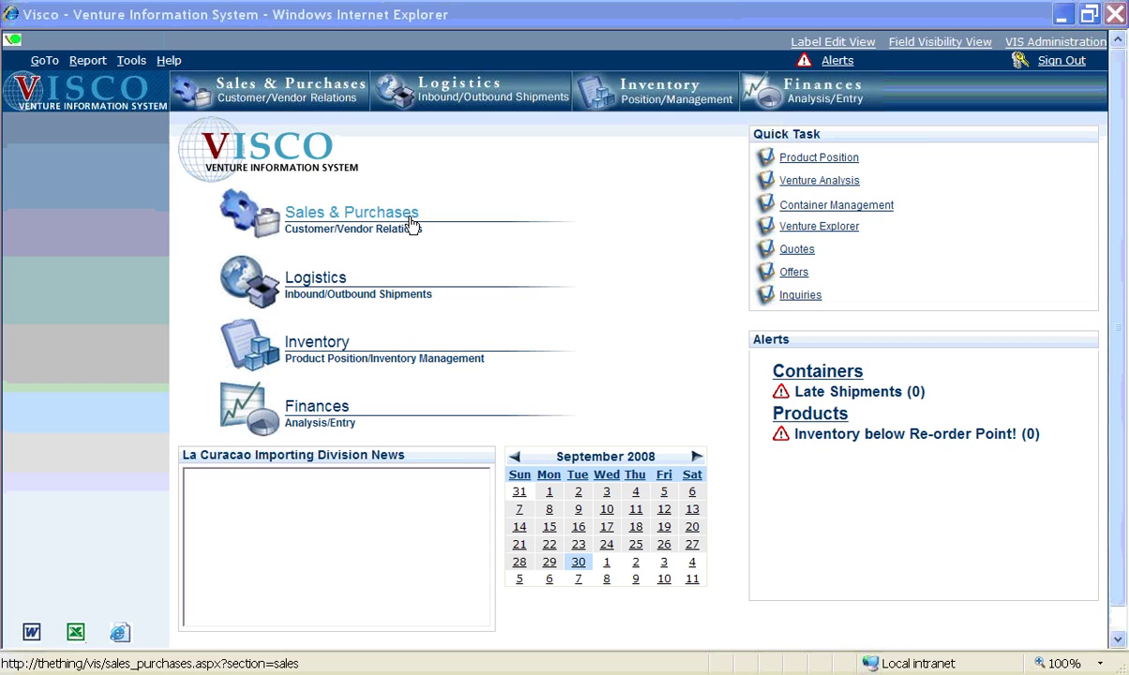
Step: Start a Sales Order Assign in Sales & Purchases and enter the sales order number
left_click(404, 225)
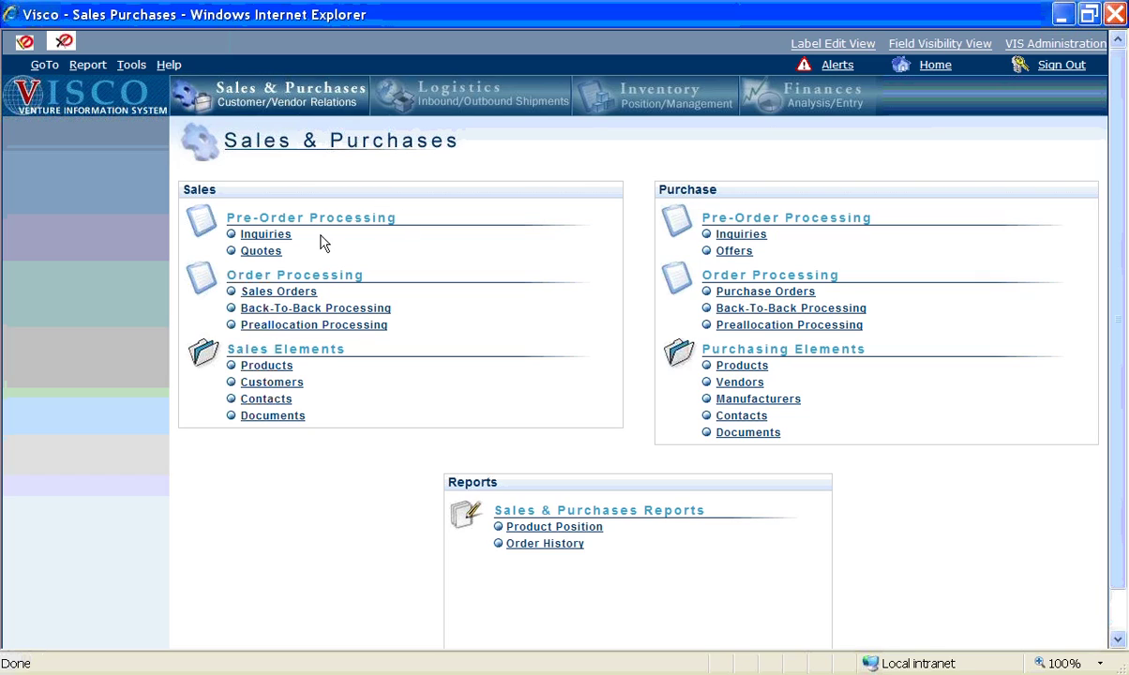
left_click(298, 292)
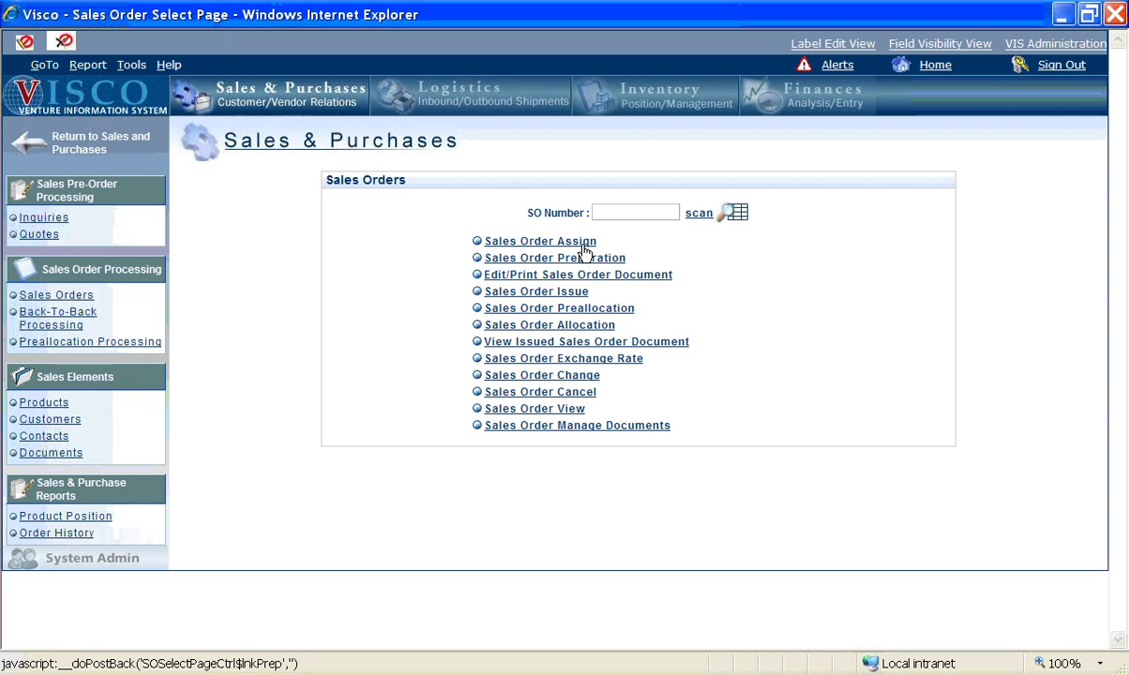
left_click(582, 246)
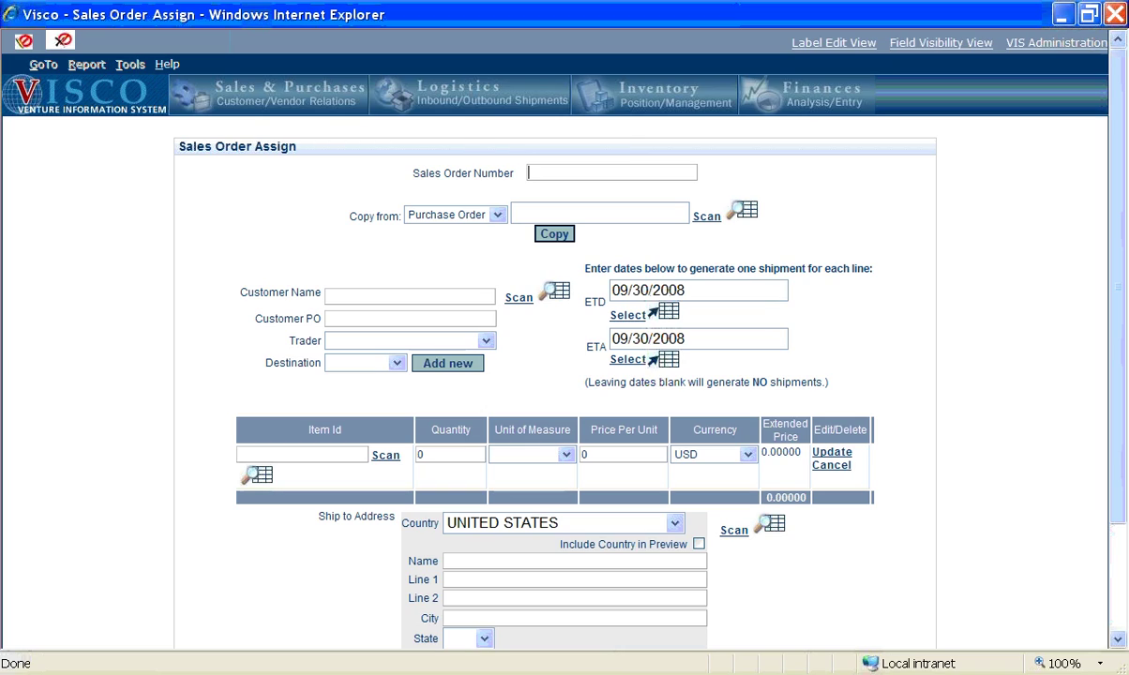
type("6789")
Step: Set the customer to Sun Products, enter the customer's PO number, and choose the trader's name
left_click(522, 299)
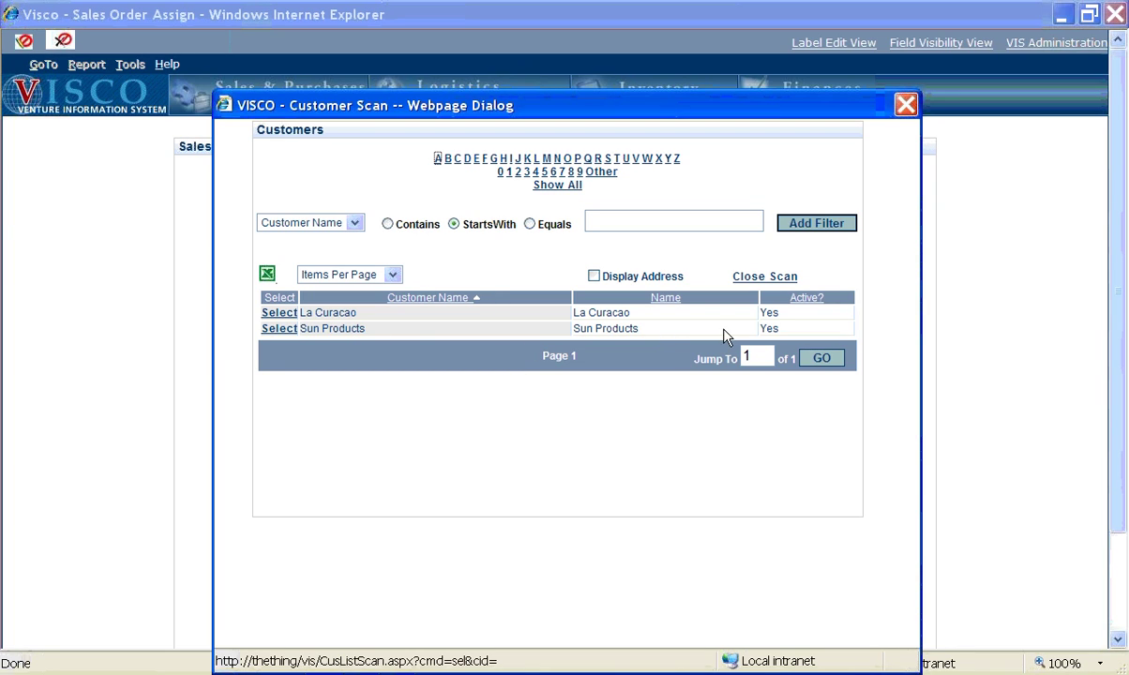
left_click(282, 330)
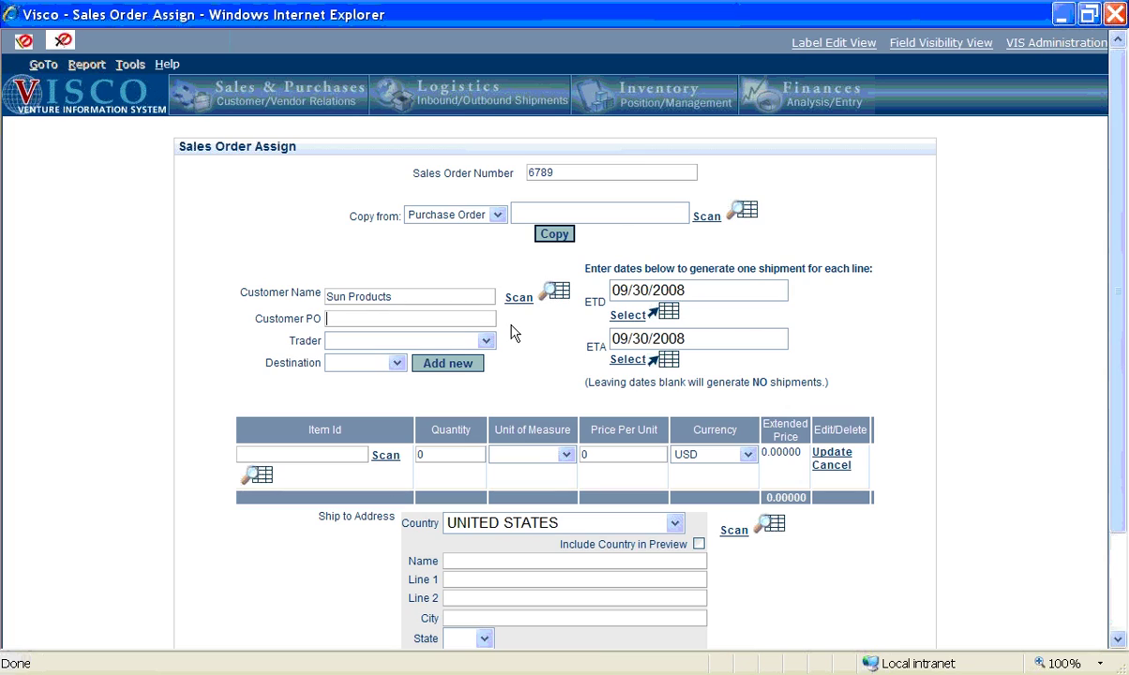
left_click(375, 322)
type("890")
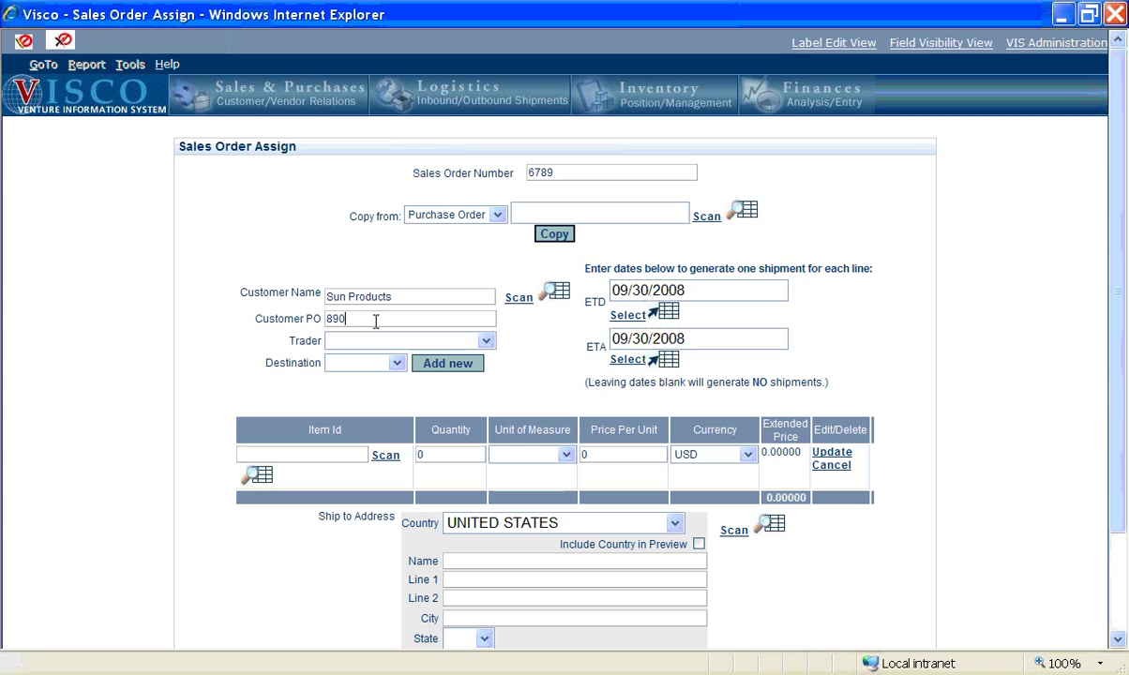
left_click(486, 341)
left_click(356, 371)
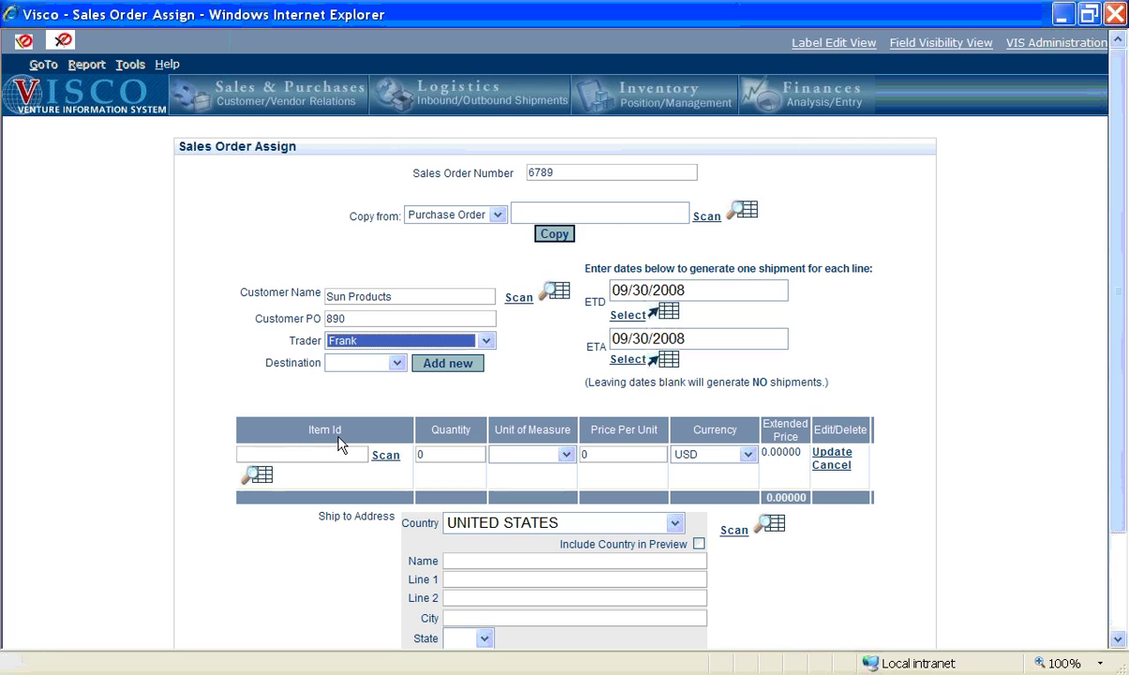
Step: Choose item 06A-IA4-44007A (7PCS SALAD SET) for the order line, with quantity 100 and unit of measure PCS
left_click(386, 457)
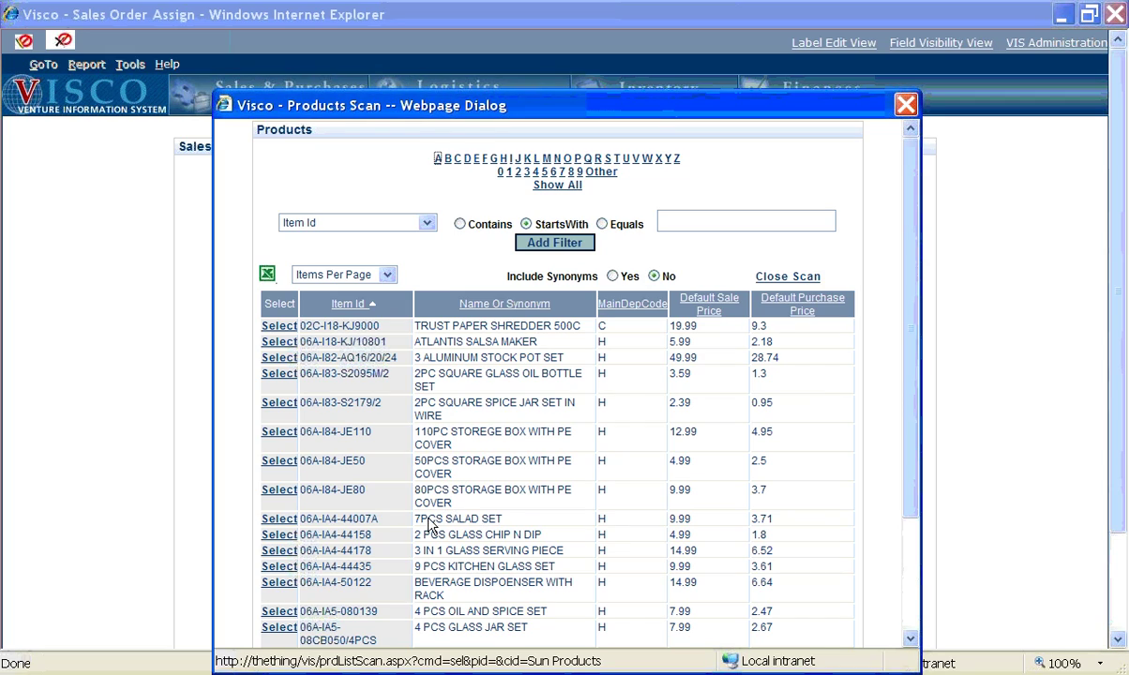
left_click(279, 521)
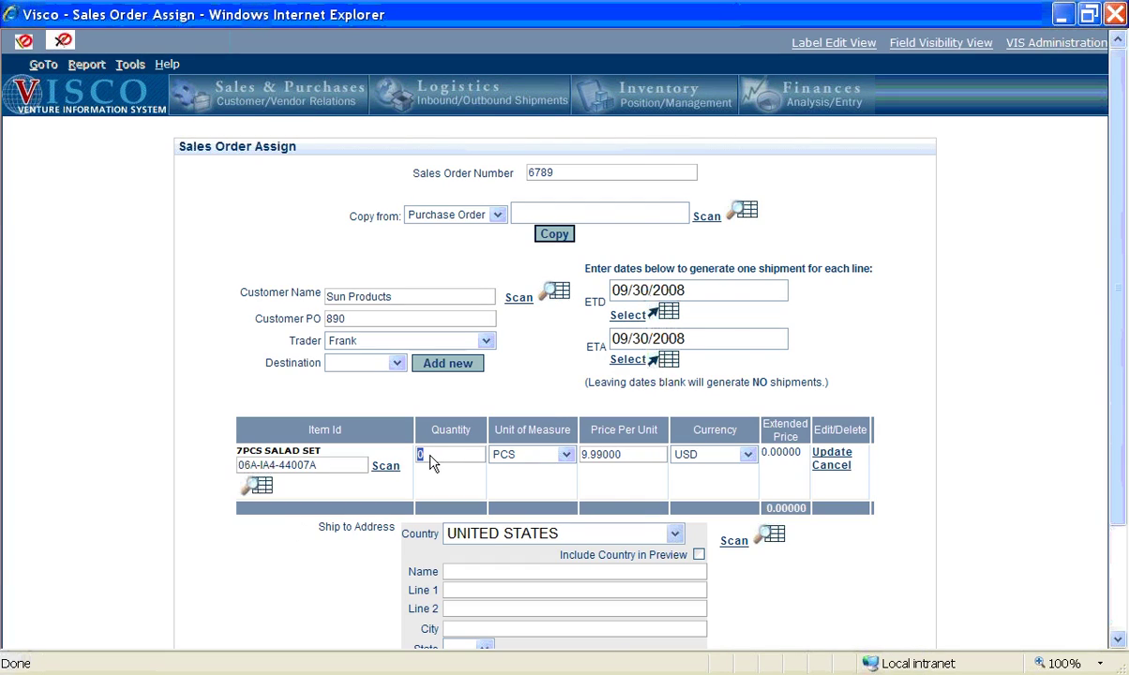
type("100")
left_click(568, 455)
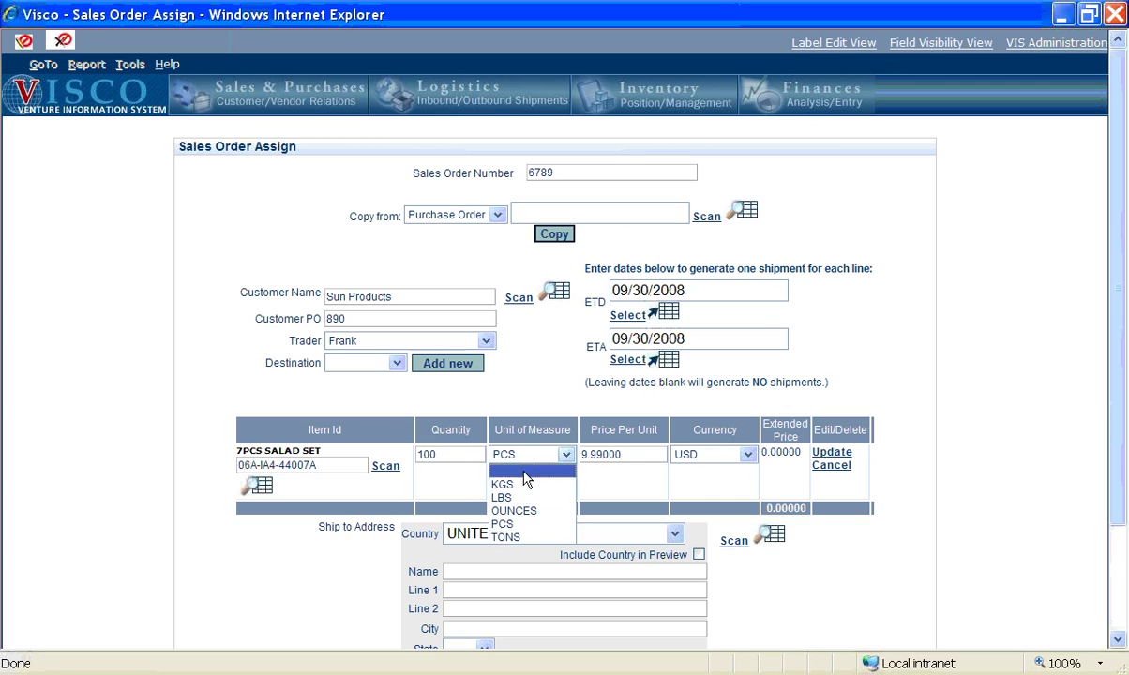
left_click(527, 525)
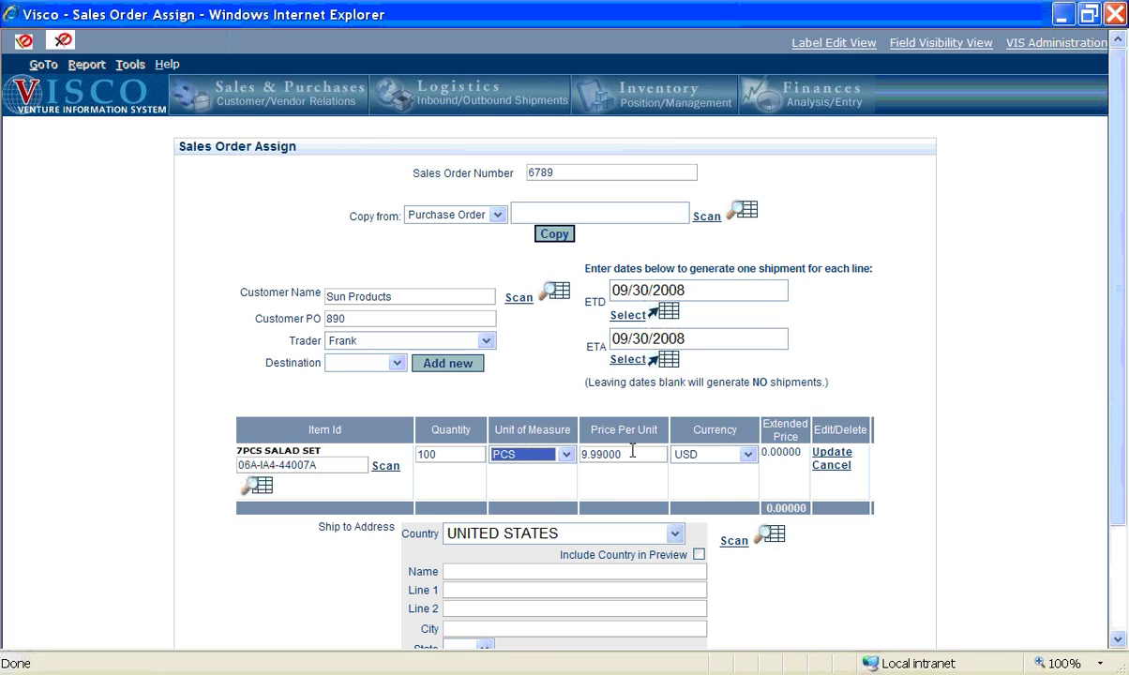
Step: Set the salad set's unit price to 10.00 USD, save the line, and discard the extra blank line
key("Tab")
type("10.00")
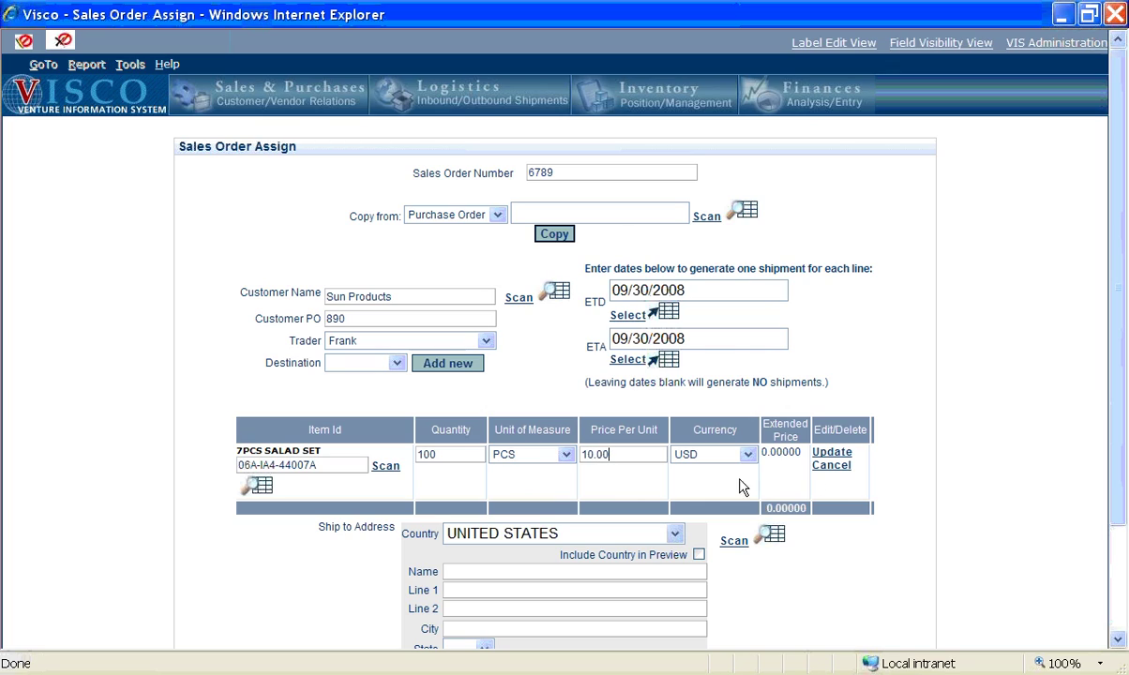
left_click(749, 455)
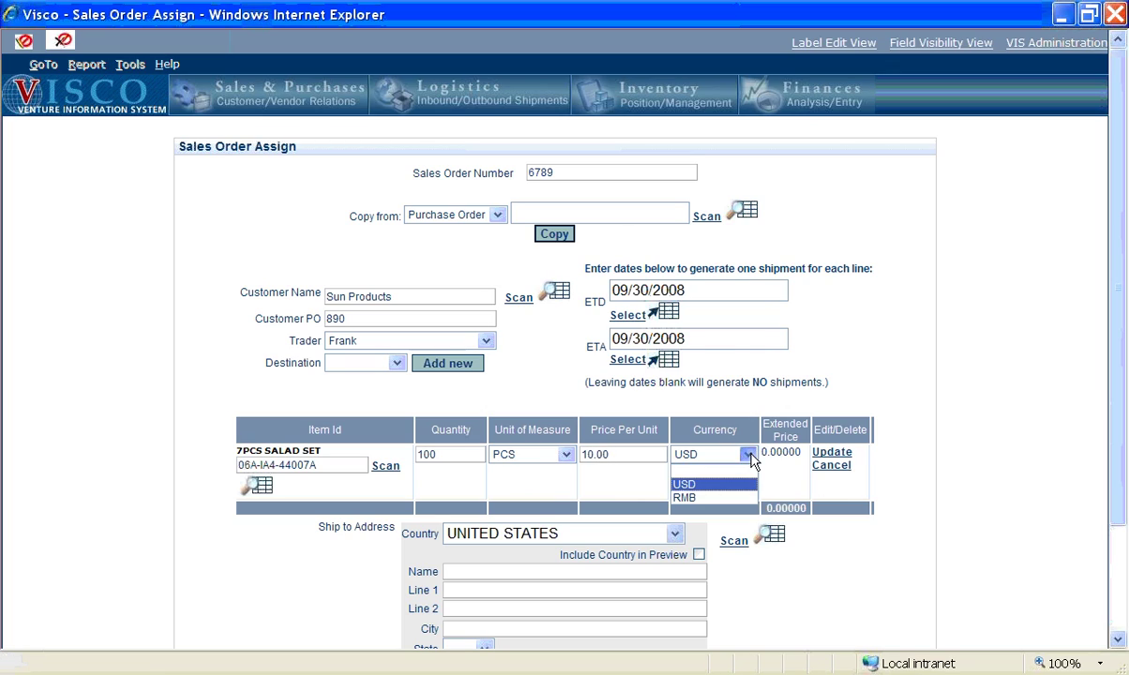
left_click(708, 484)
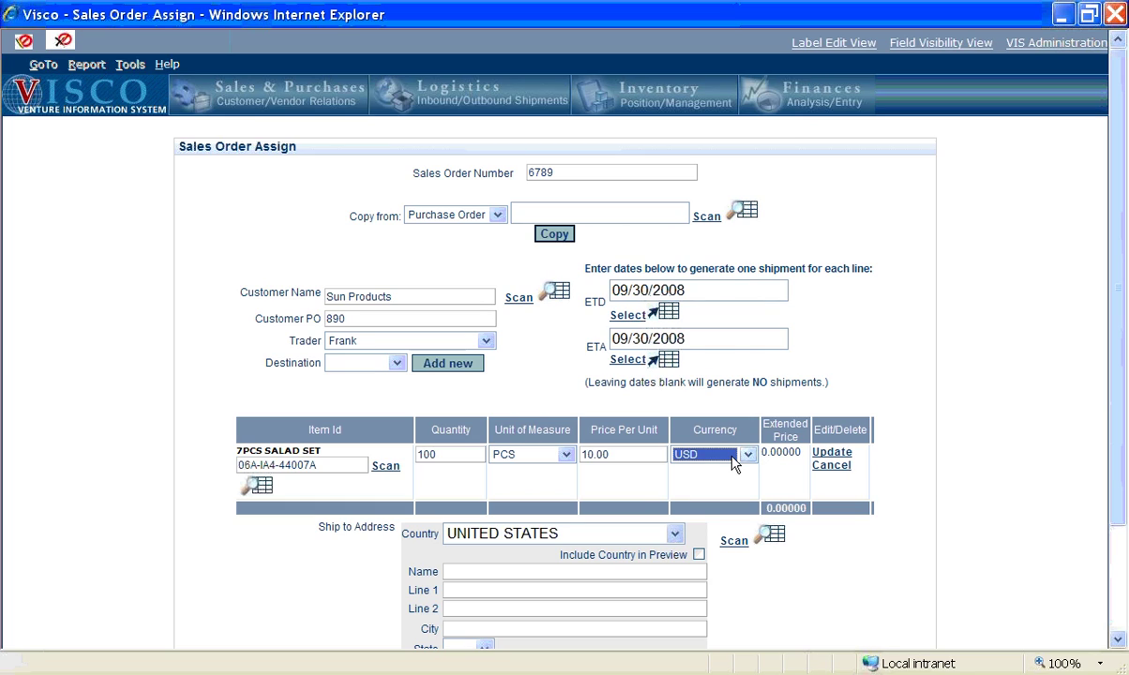
left_click(831, 454)
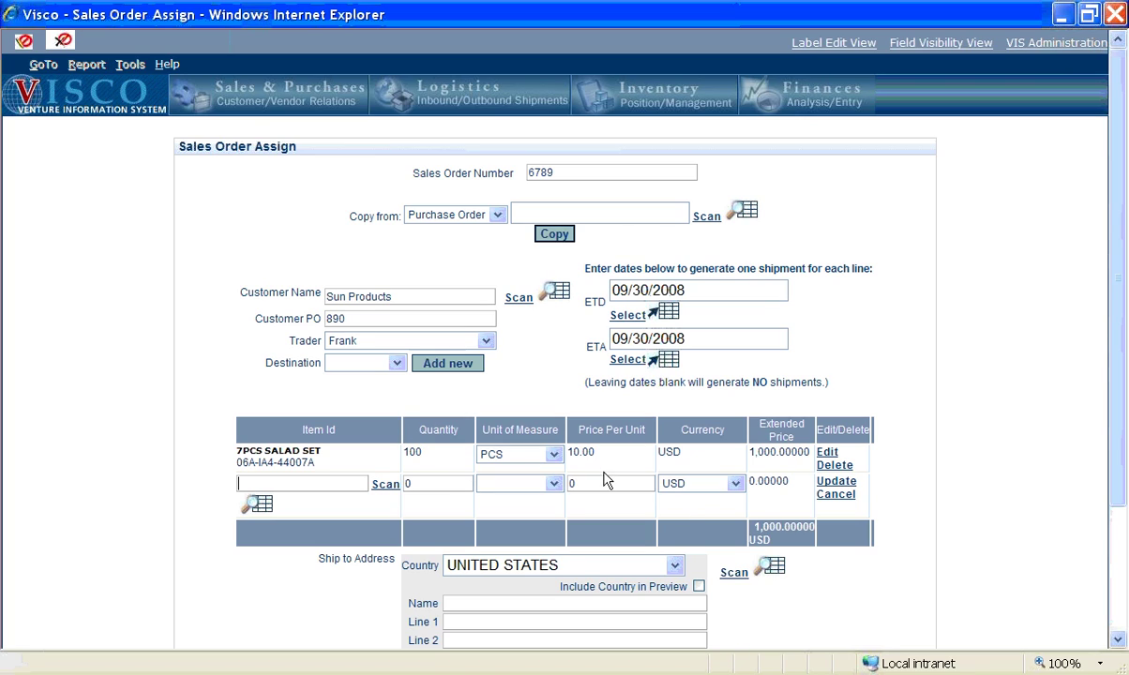
left_click(837, 494)
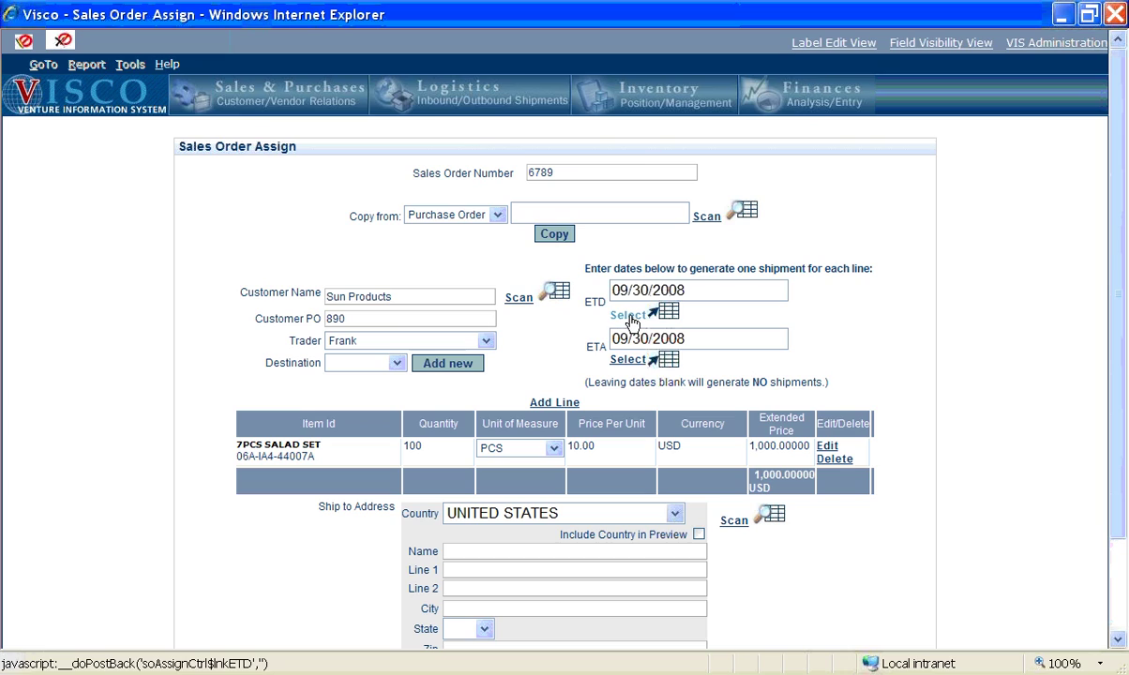
Step: Set the shipment's ETD to 10/02/2008 and its ETA to 10/16/2008
left_click(630, 317)
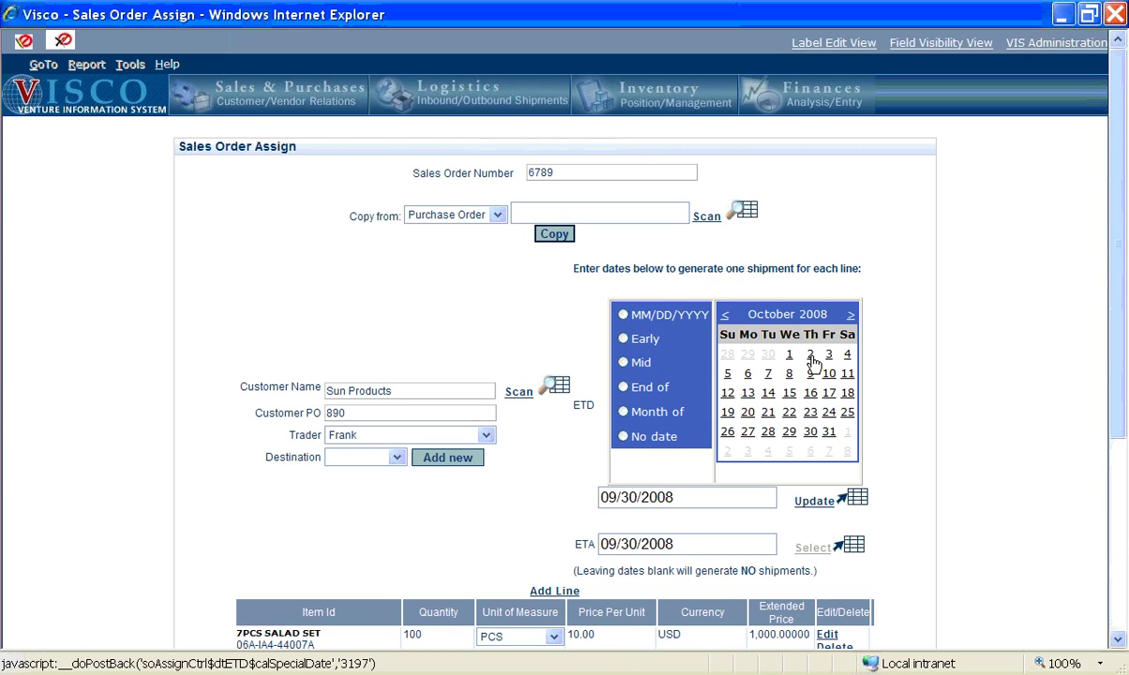
left_click(812, 360)
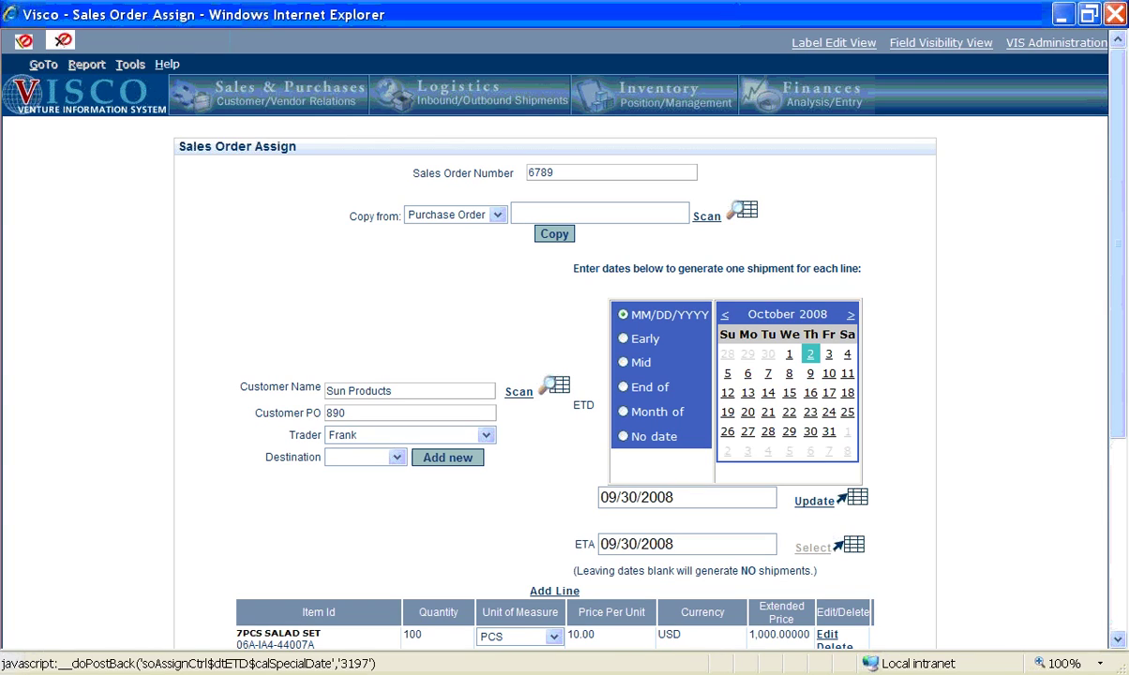
left_click(812, 500)
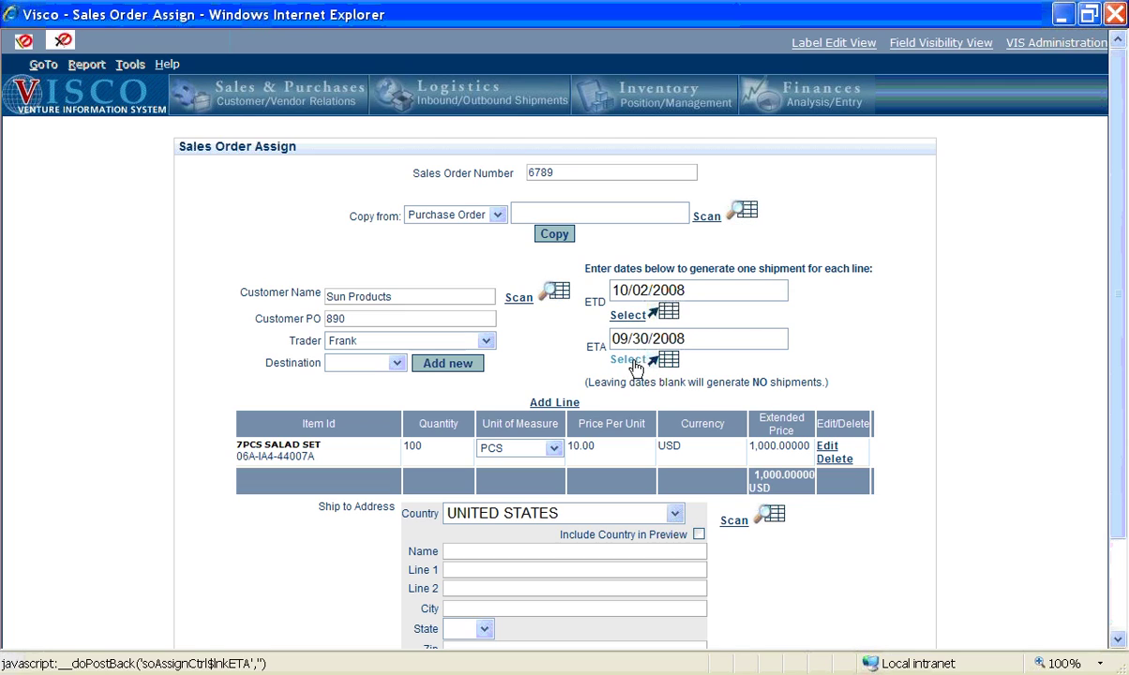
left_click(628, 364)
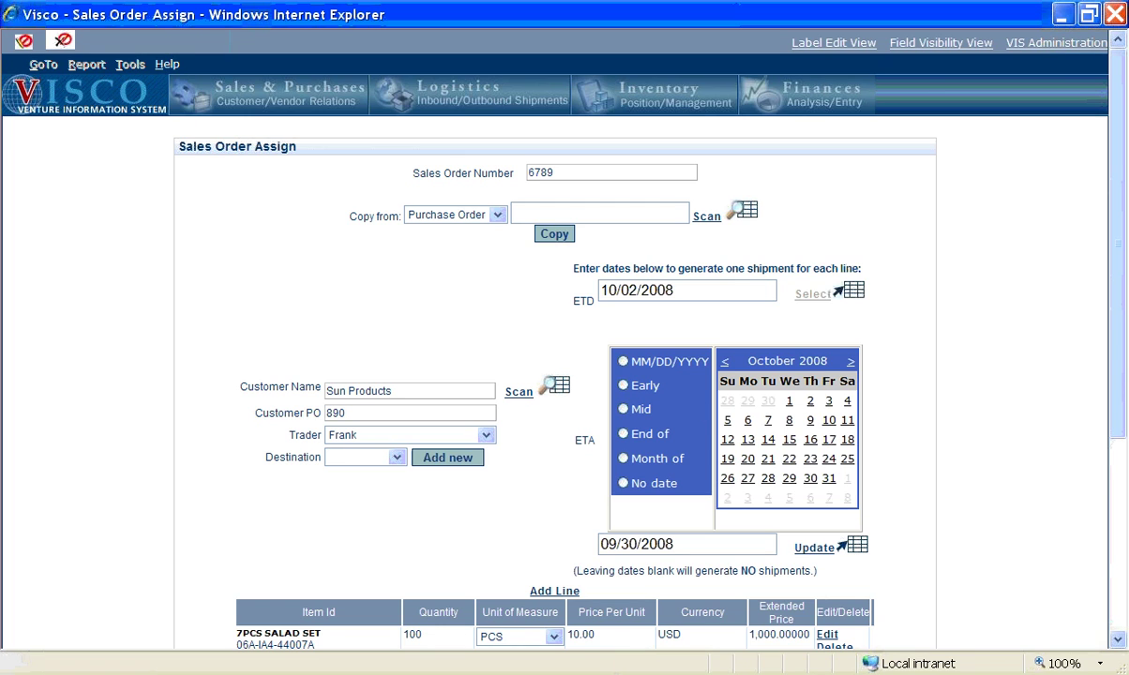
left_click(812, 441)
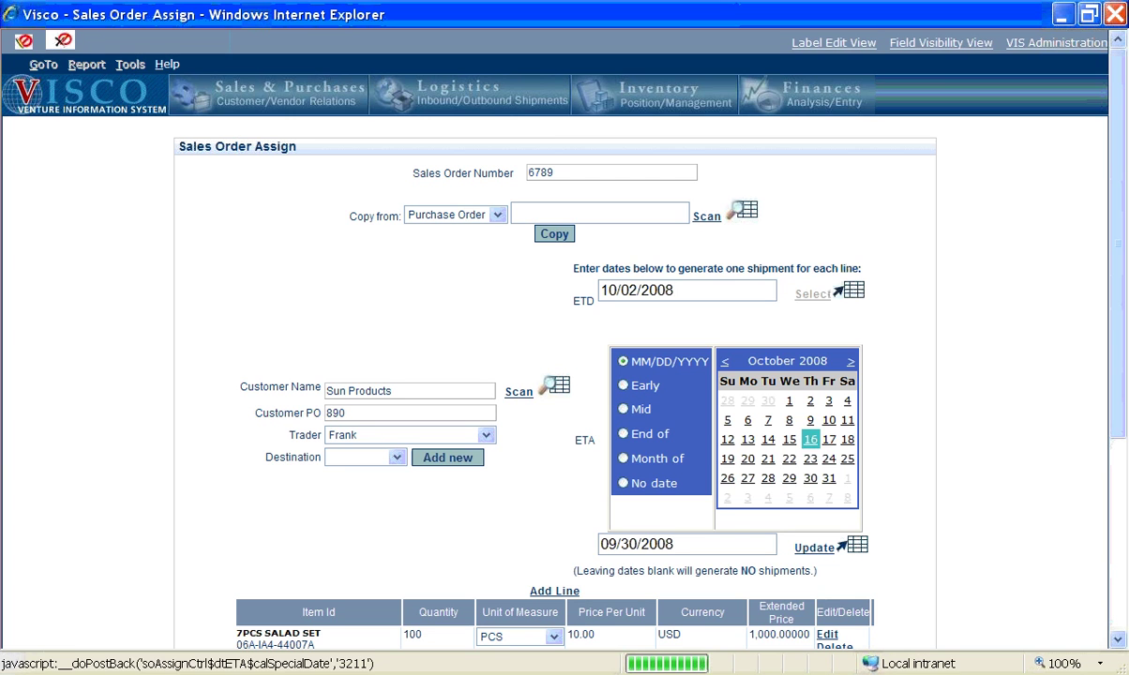
left_click(814, 549)
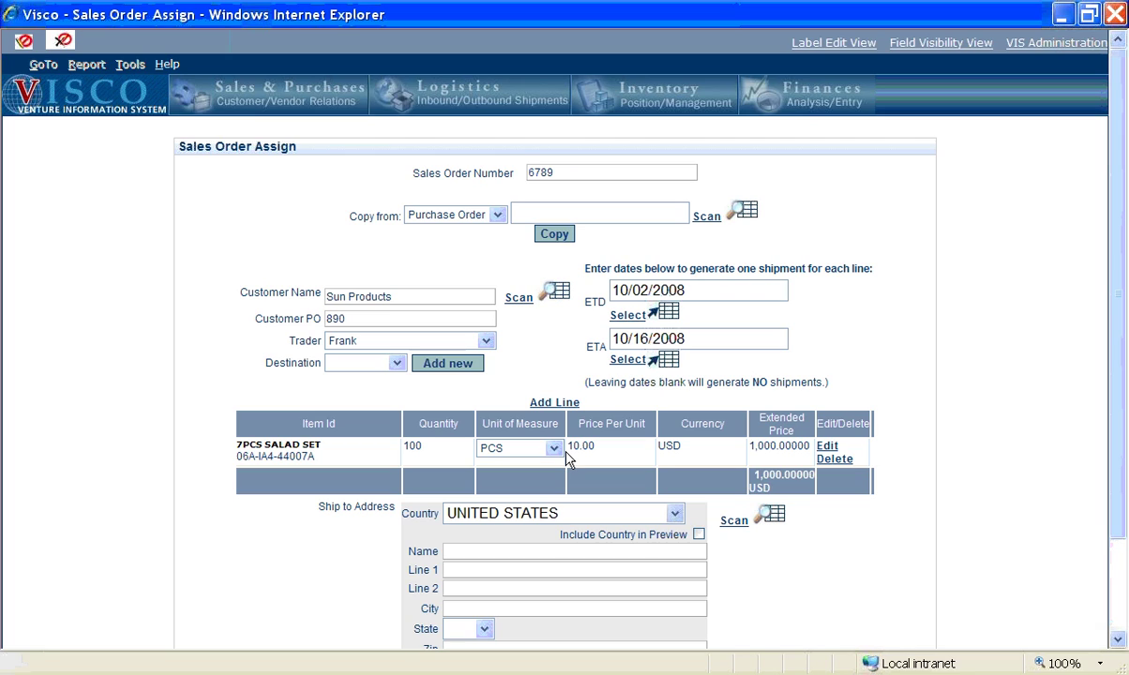
Step: Assign the completed sales order, leaving the ship-to address blank and Future Order unchecked
left_click(1121, 558)
left_click_drag(1122, 574, 1122, 597)
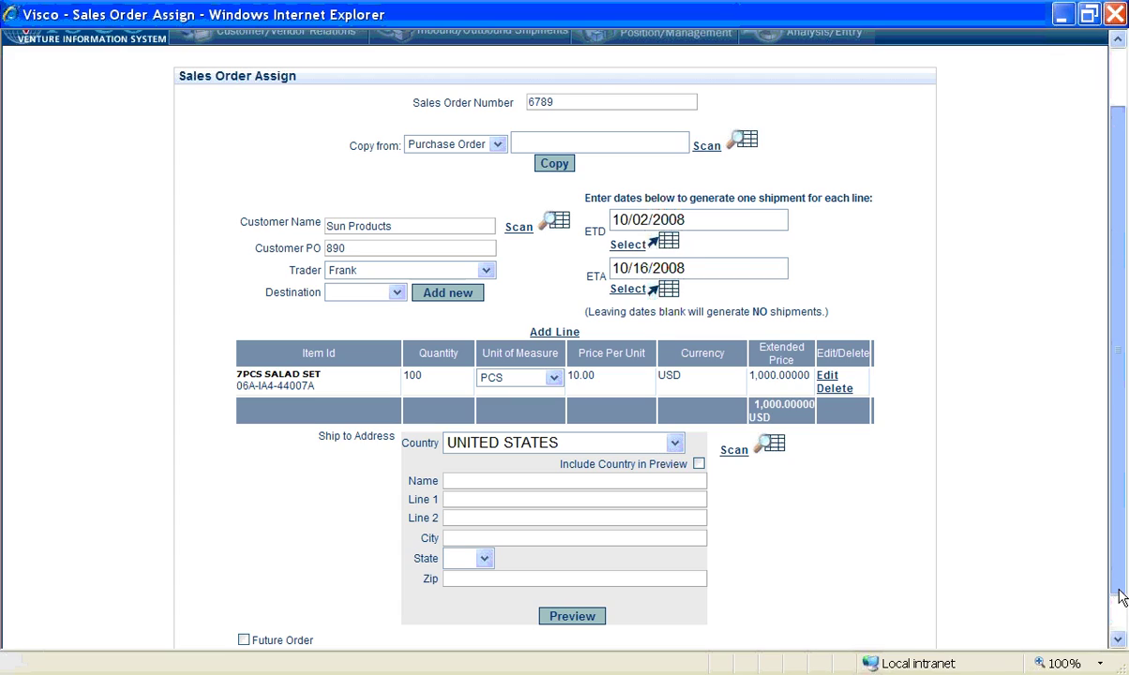
left_click_drag(1122, 598, 1122, 599)
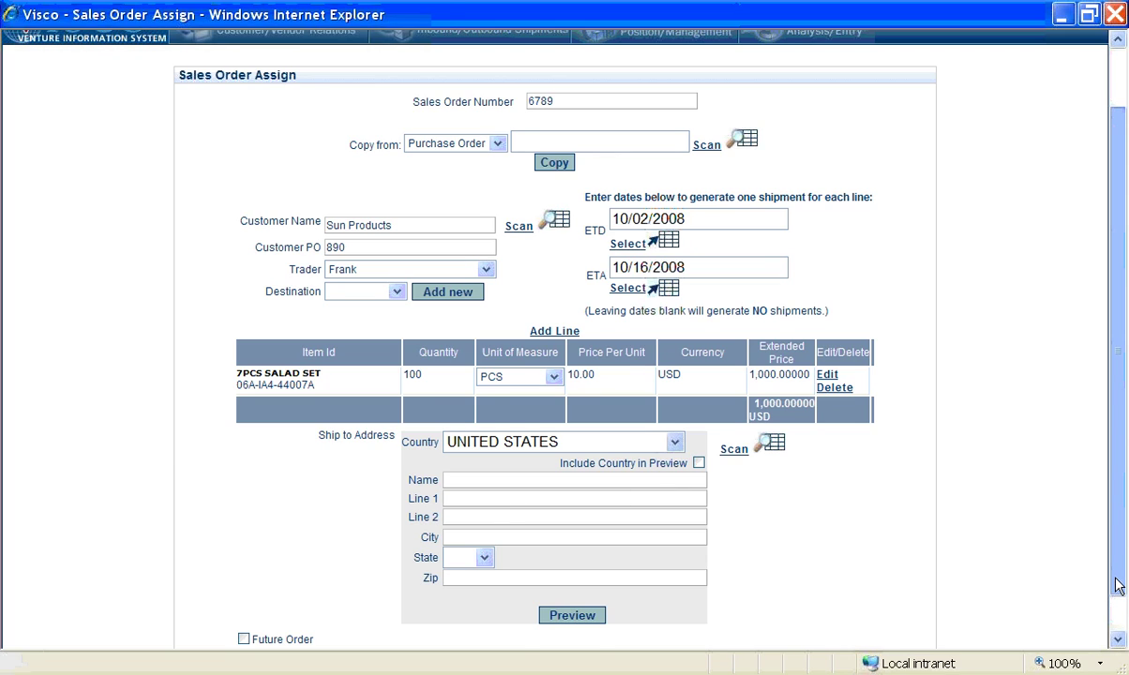
left_click(1118, 640)
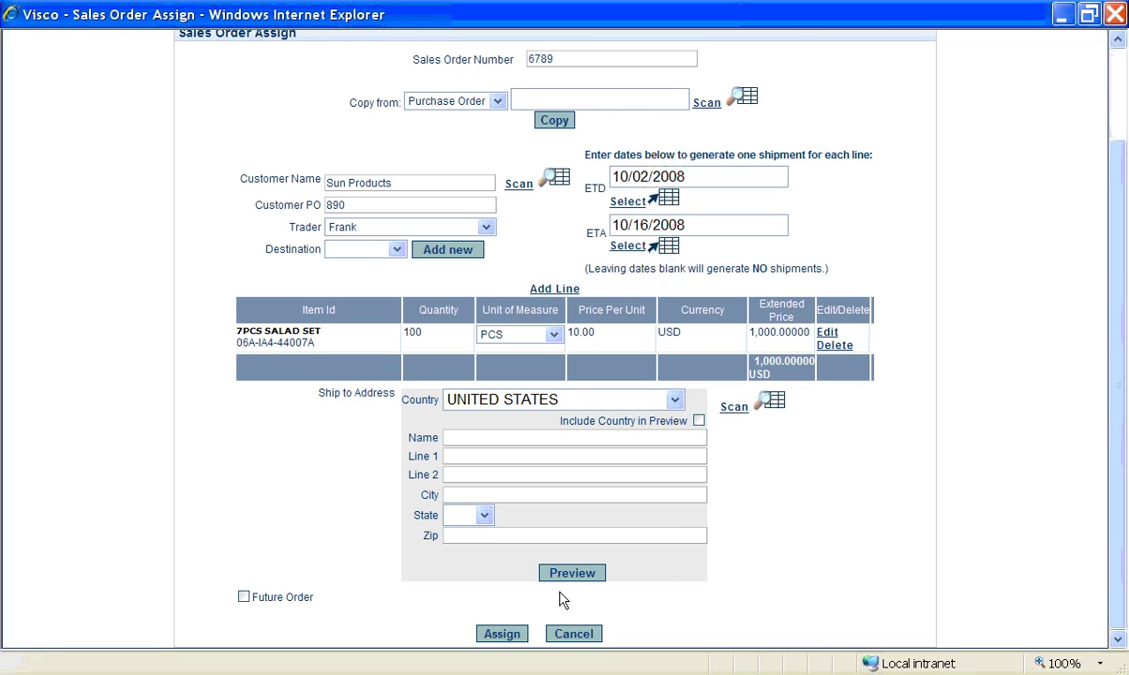
left_click(506, 635)
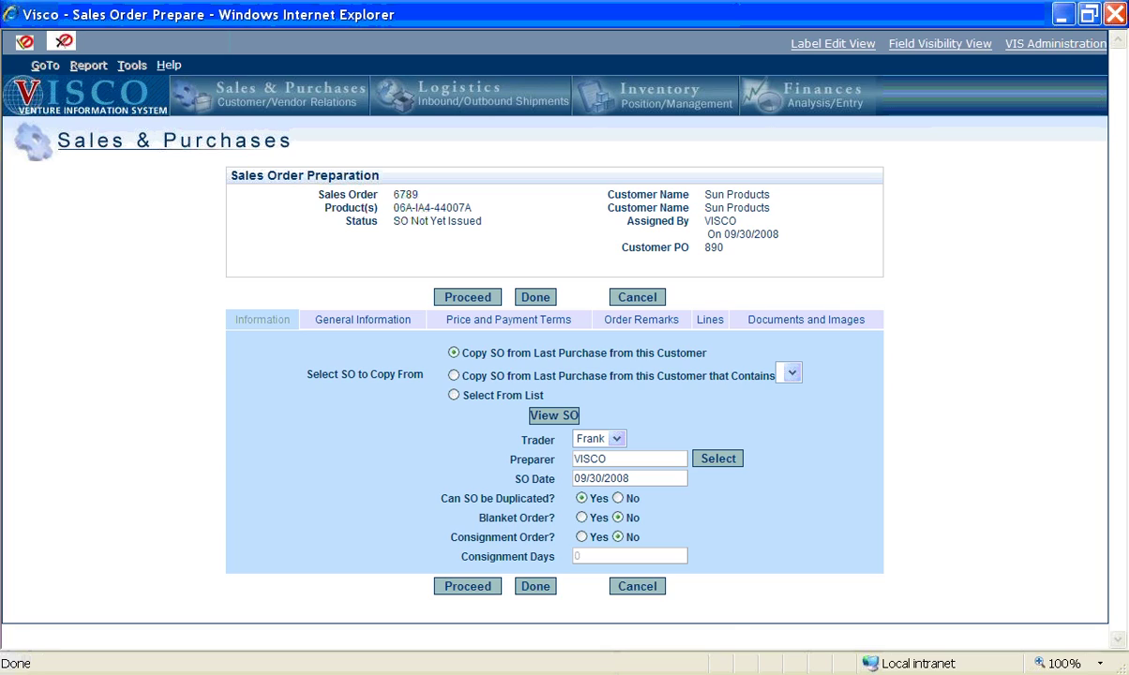
Step: Review the order's General Information, Price and Payment Terms, Order Remarks and Lines in Sales Order Preparation
left_click(374, 323)
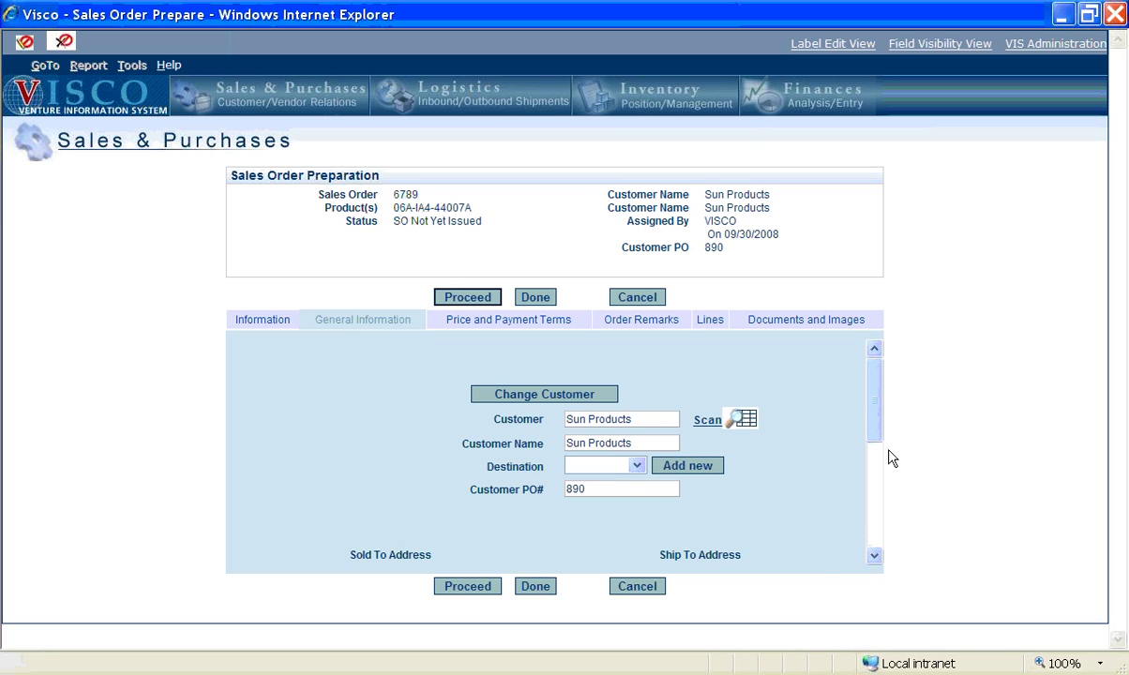
left_click_drag(875, 441, 877, 537)
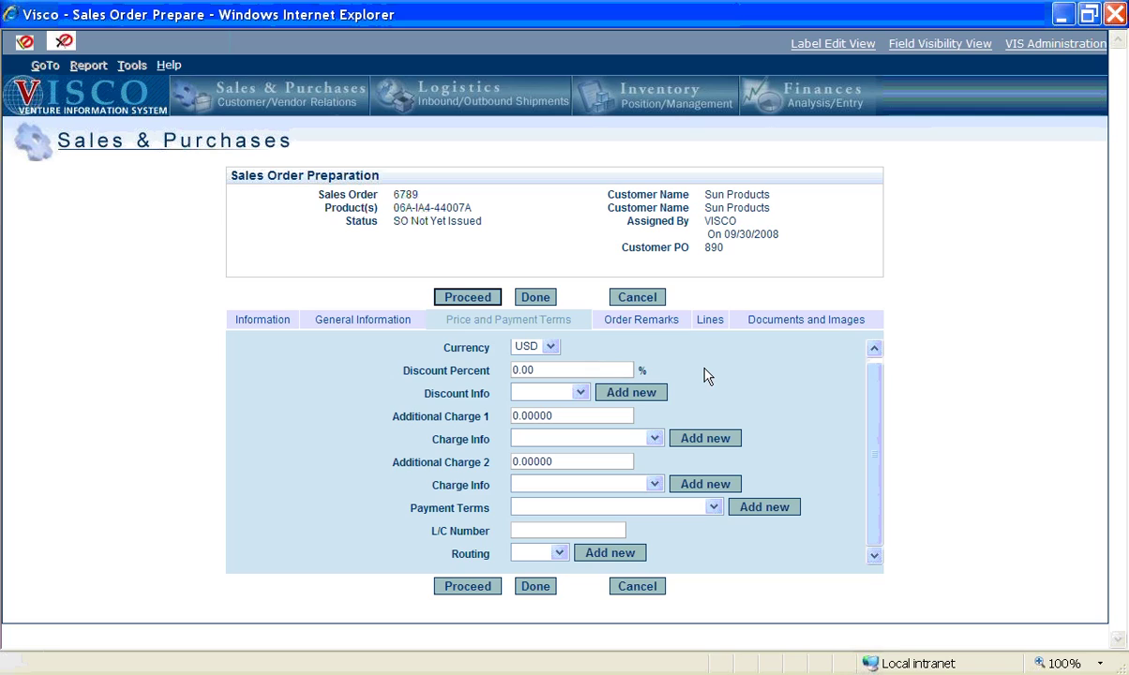
left_click(645, 322)
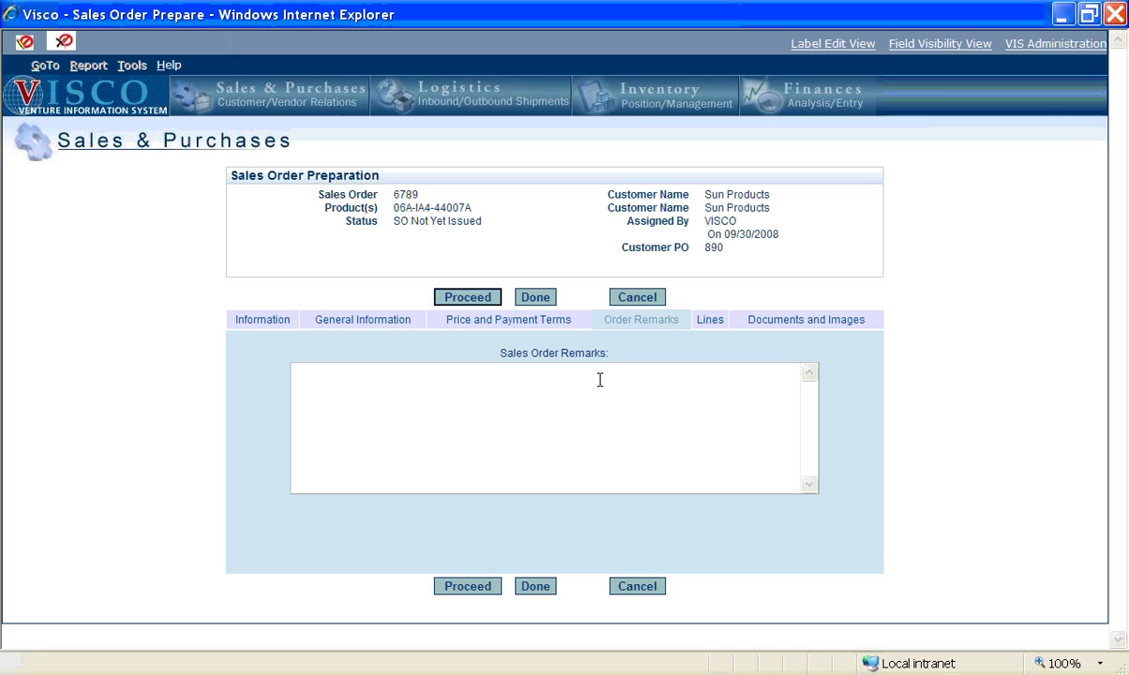
left_click(710, 322)
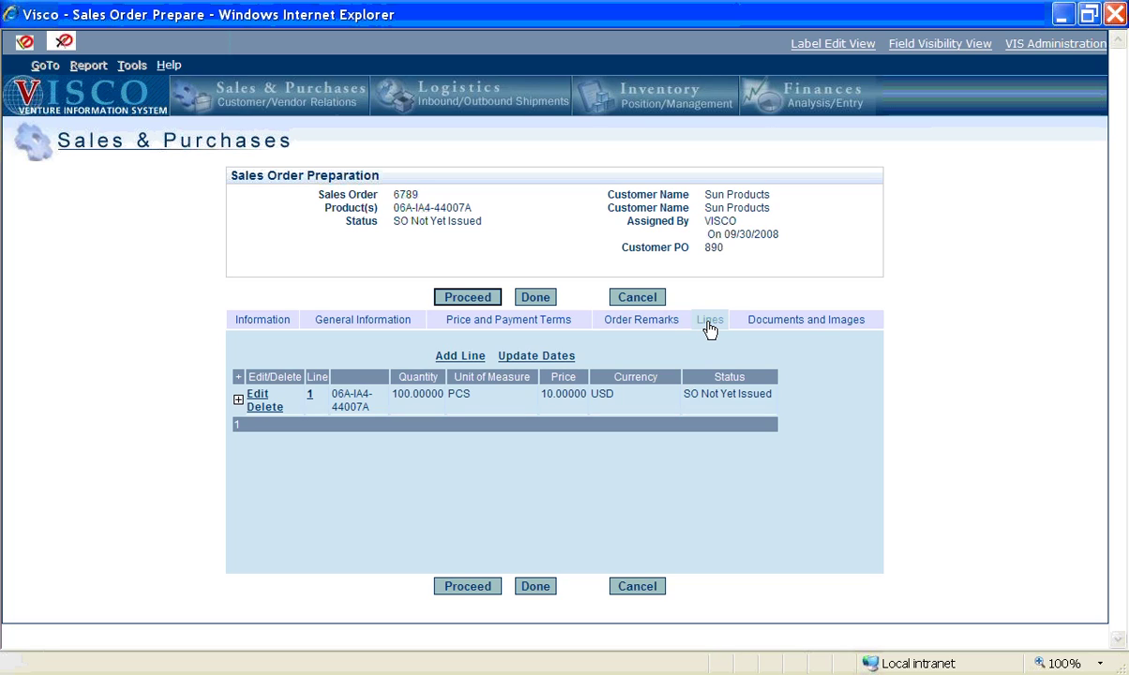
Step: Try adding another shipment to the schedule of order line 1, and cancel the new entry
left_click(310, 402)
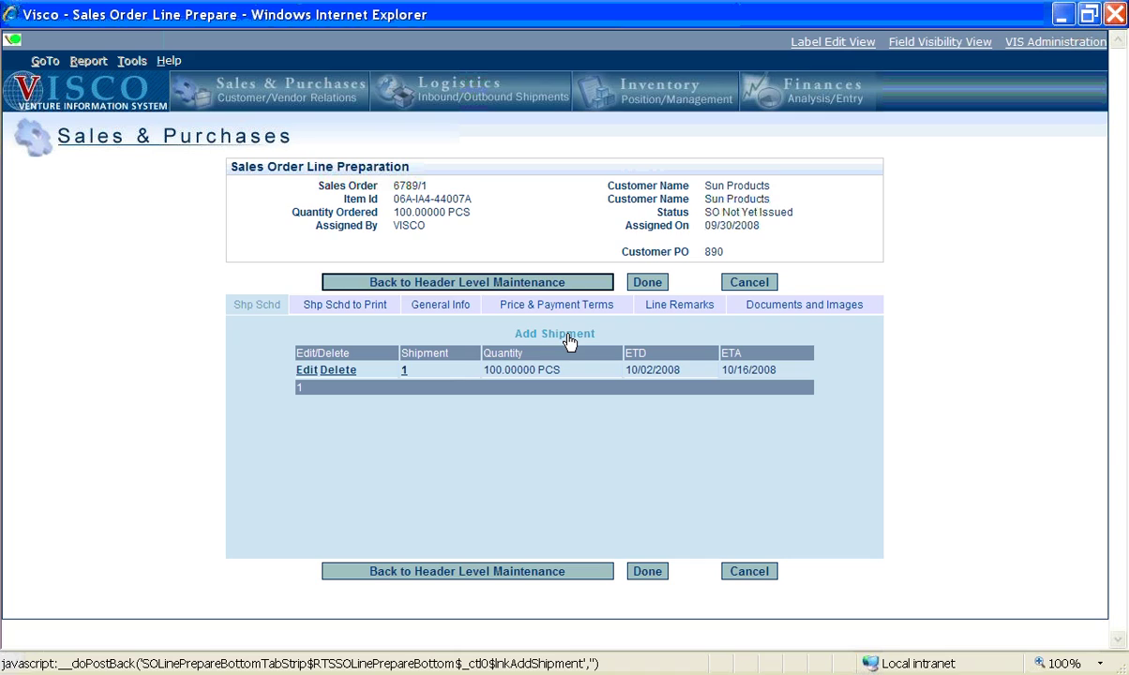
left_click(567, 335)
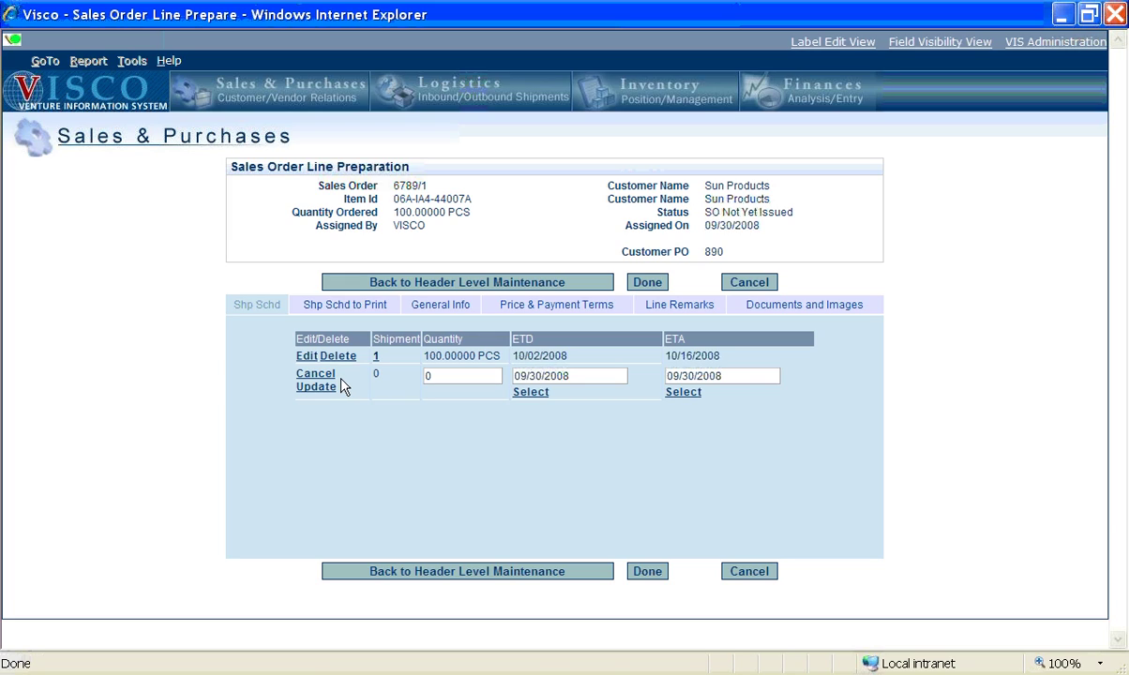
left_click(318, 376)
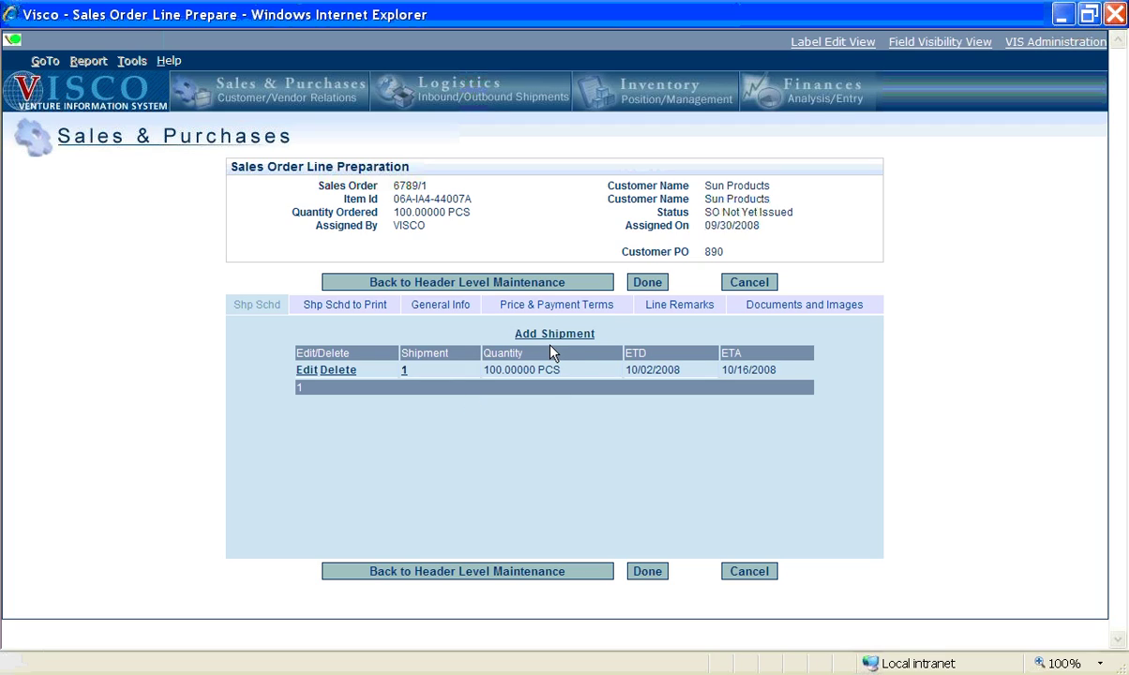
Step: Return to header-level maintenance and proceed with the sales order
left_click(476, 288)
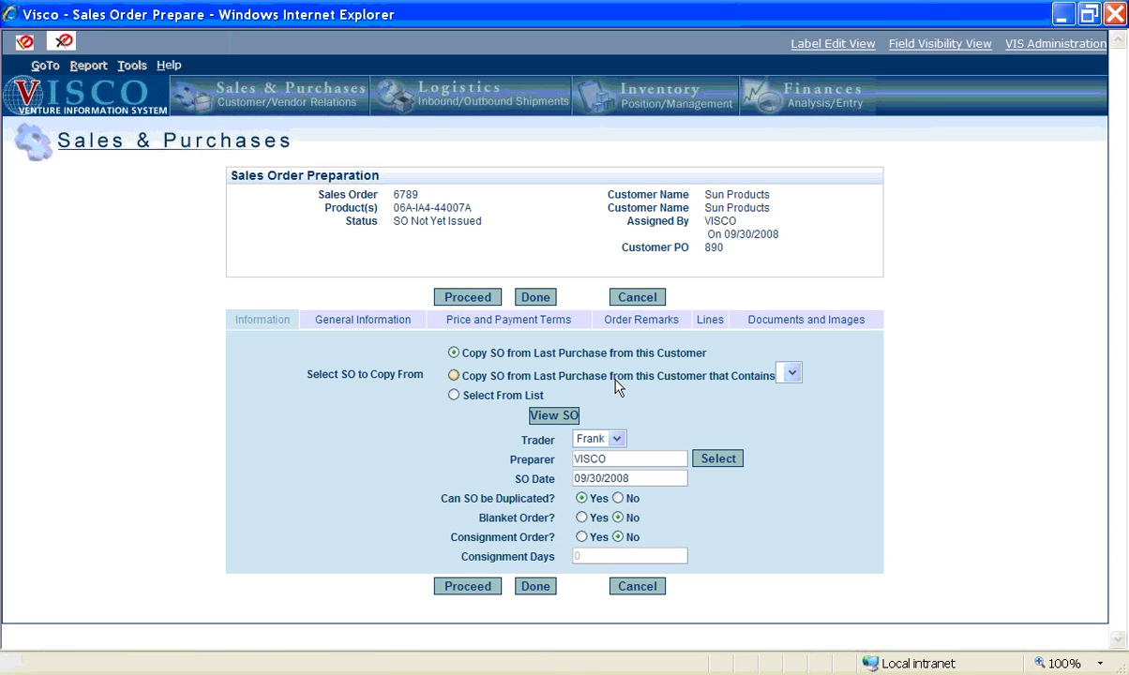
left_click(459, 295)
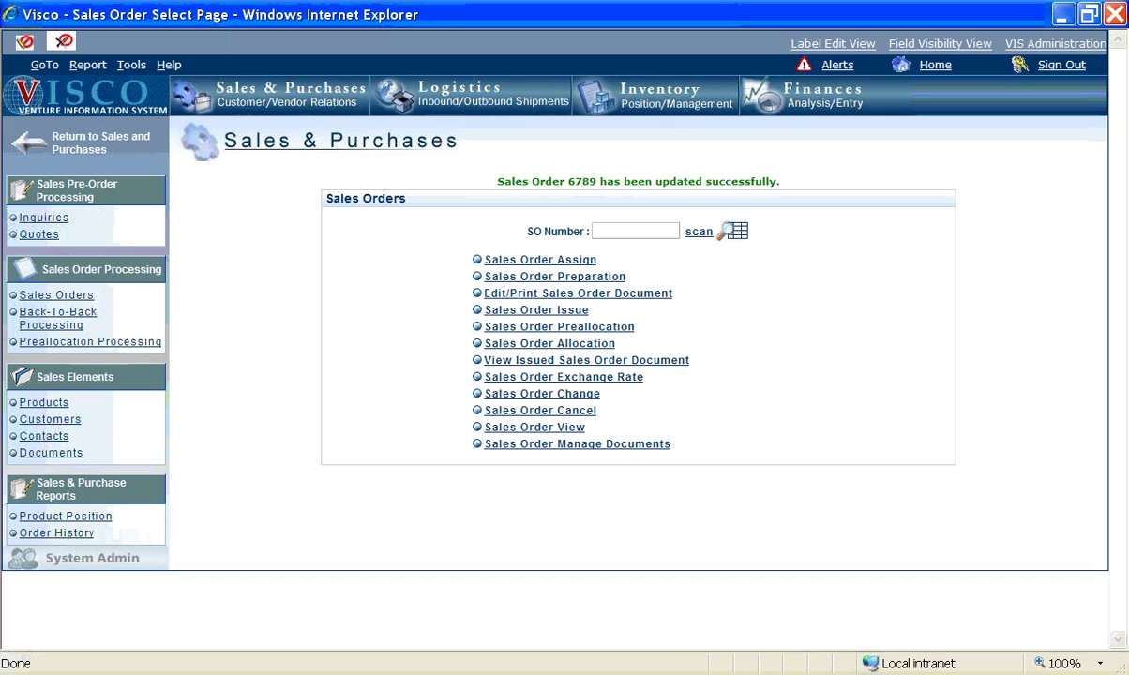
left_click(641, 229)
type("6789")
left_click_drag(627, 232, 594, 232)
key("BackSpace")
Step: Find the sales order whose SO Number contains "67" in the order list, select it, and open its issued document
left_click(699, 234)
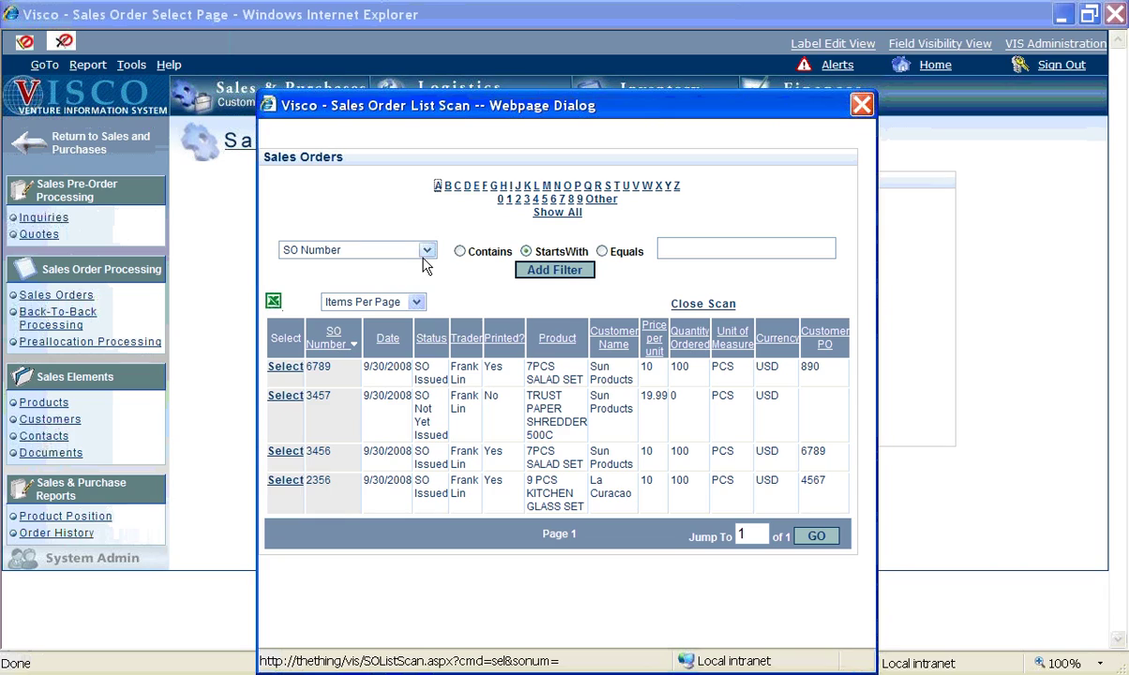
left_click(460, 252)
left_click(692, 251)
type("67")
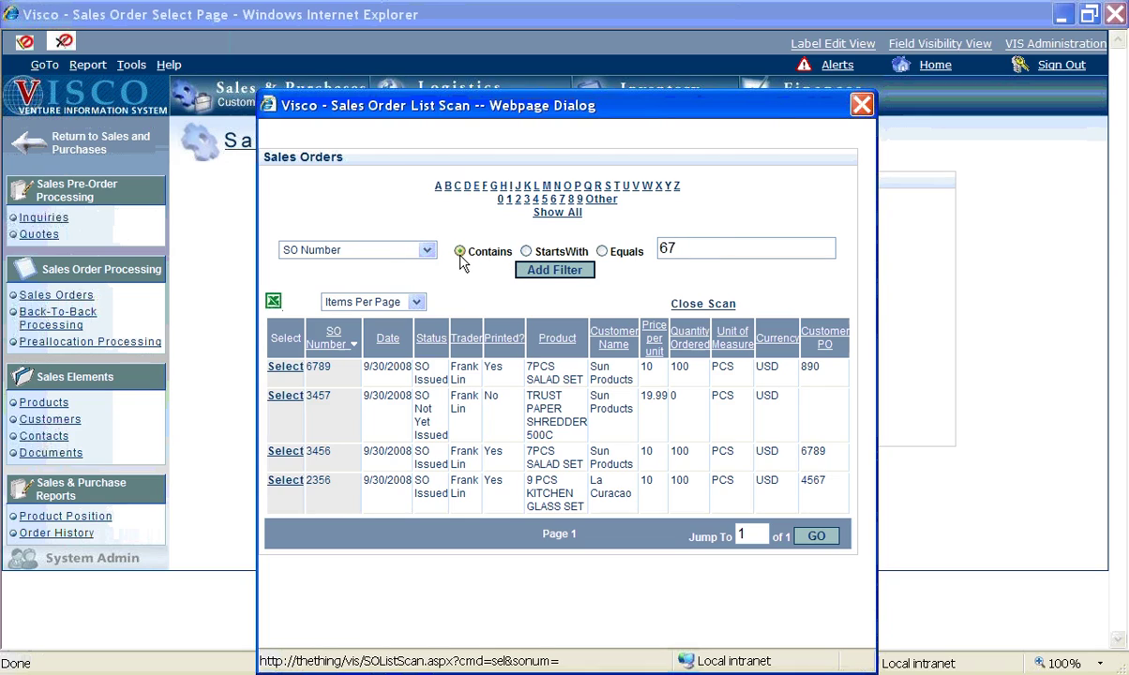
left_click(557, 271)
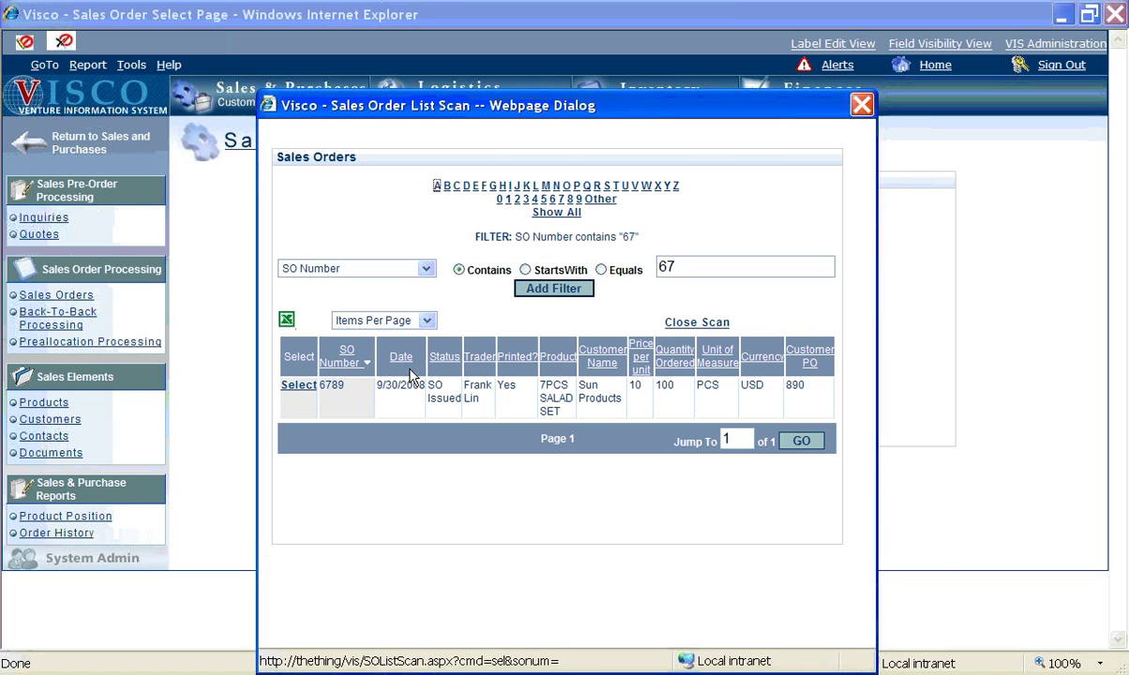
left_click(296, 387)
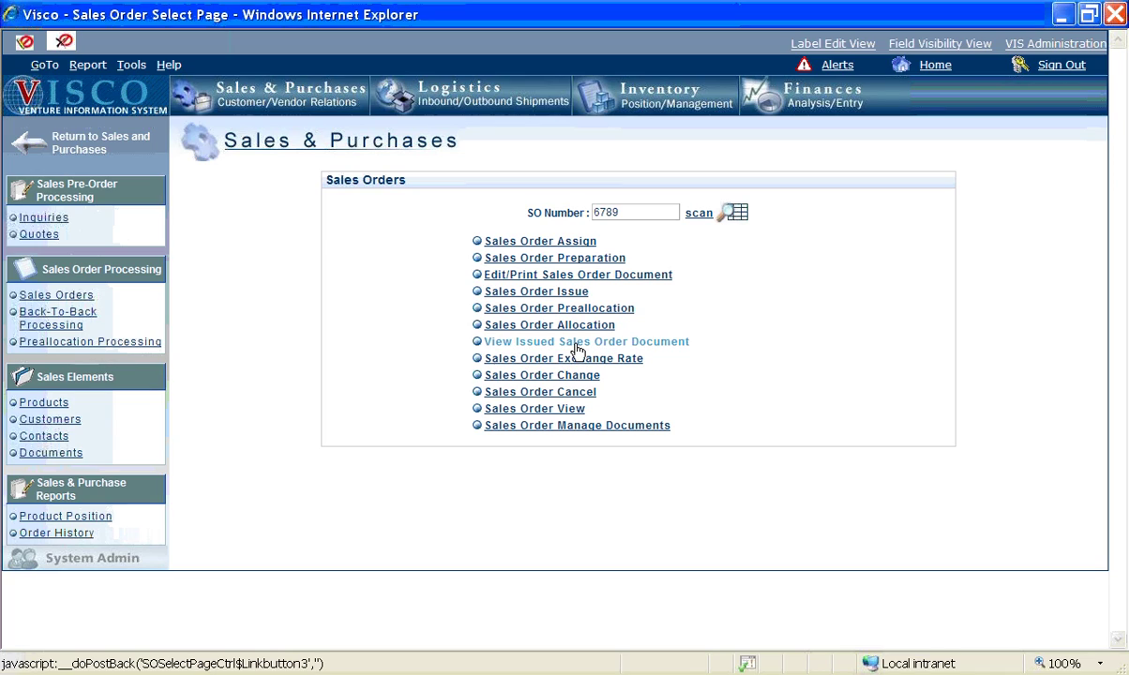
left_click(578, 343)
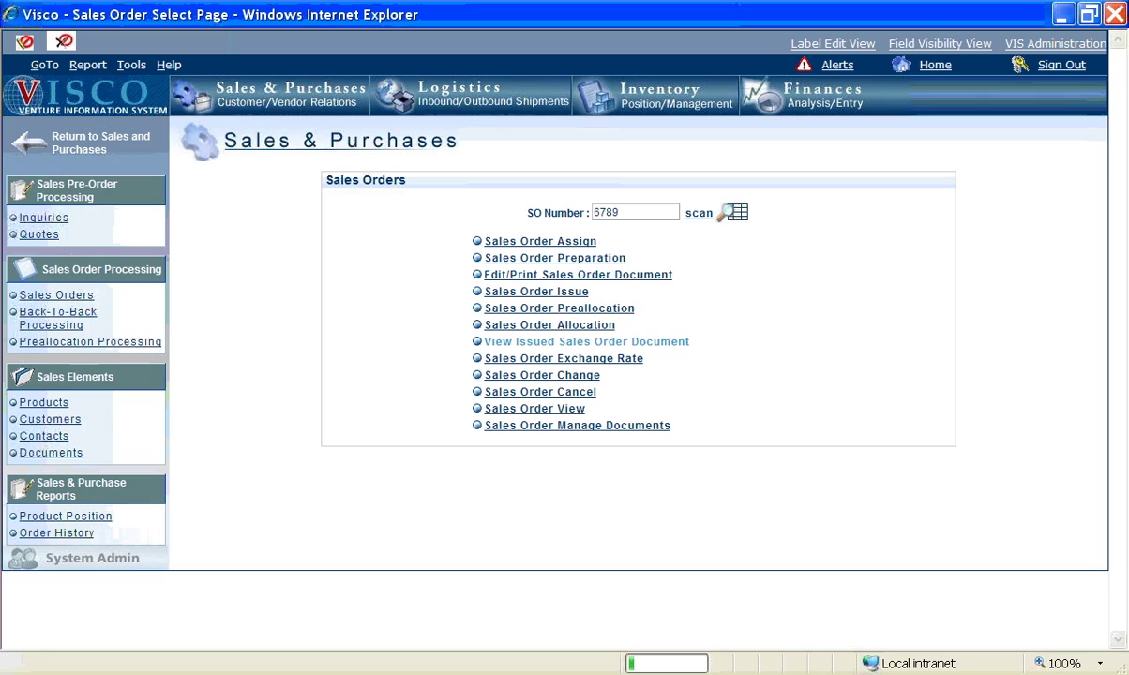